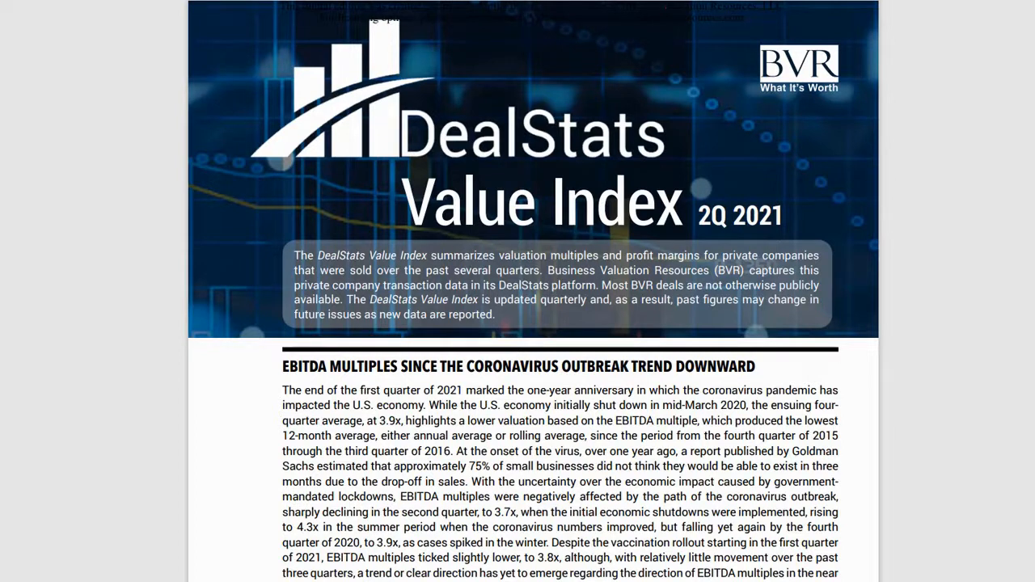
Step: Read through the opening article and the EBITDA multiple chart in the DealStats Value Index 2Q 2021 report
scroll(533, 291, down, 5)
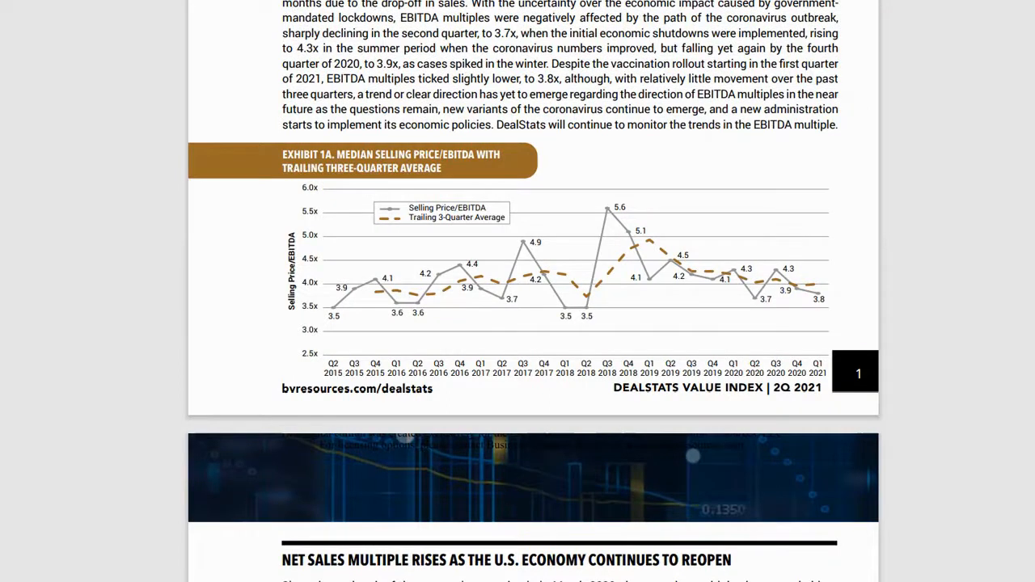
scroll(533, 291, down, 5)
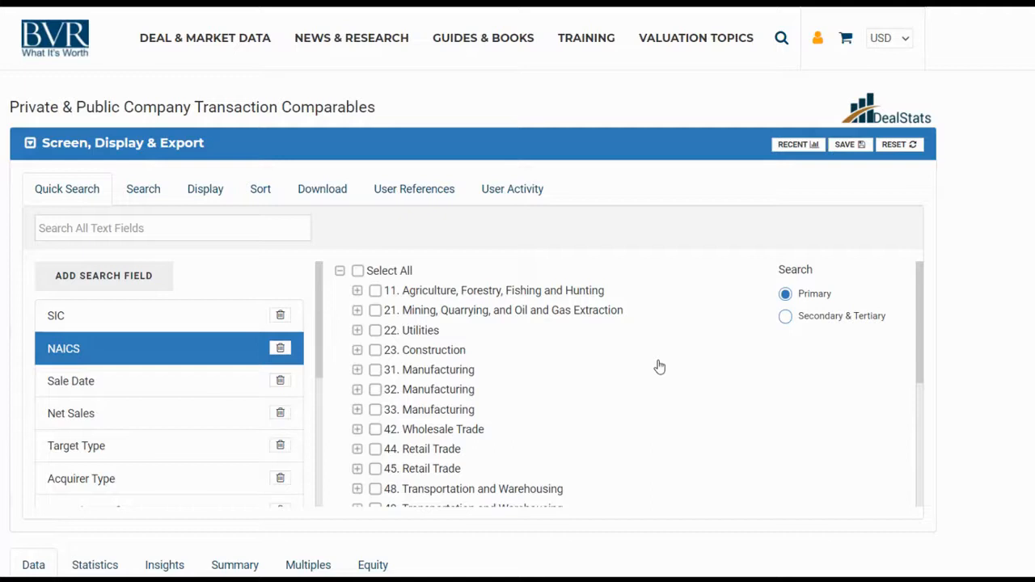
Step: Filter the transactions by primary NAICS sector 42, Wholesale Trade, and check the matching records
click(376, 429)
scroll(517, 323, down, 3)
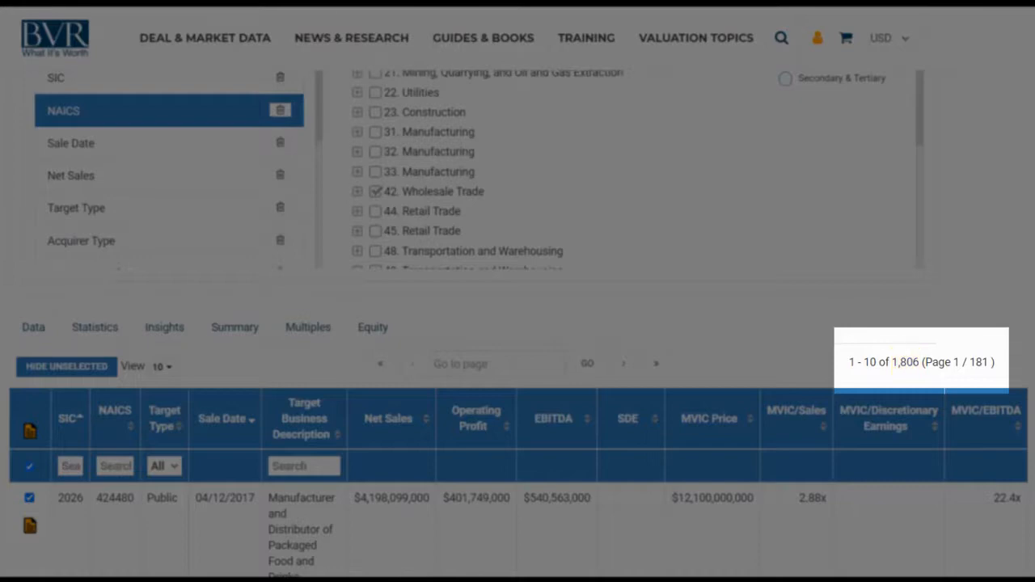
scroll(518, 323, up, 3)
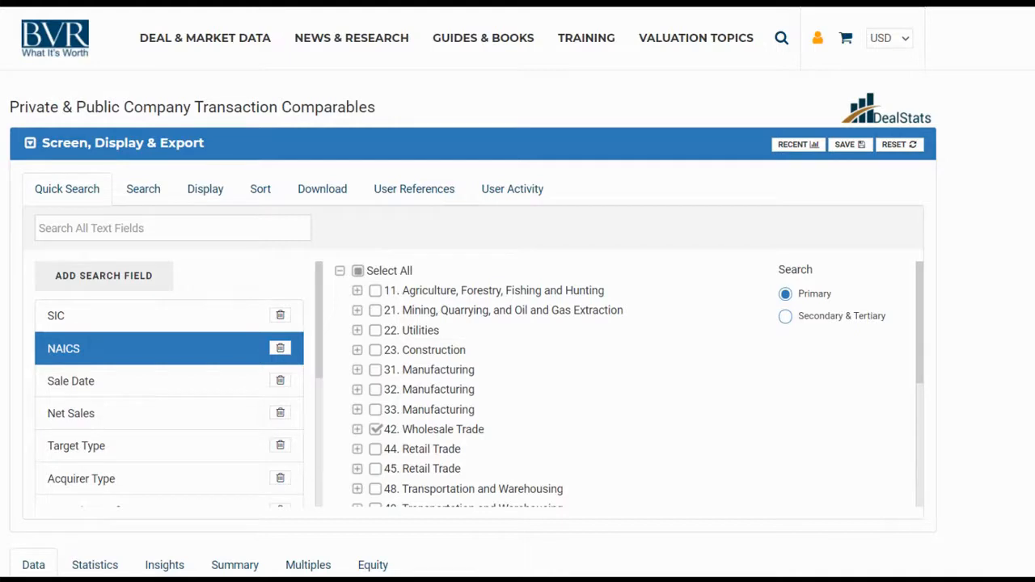
Step: Limit the transaction search to net sales of at least 10,000,000
click(62, 417)
click(391, 459)
text(1)
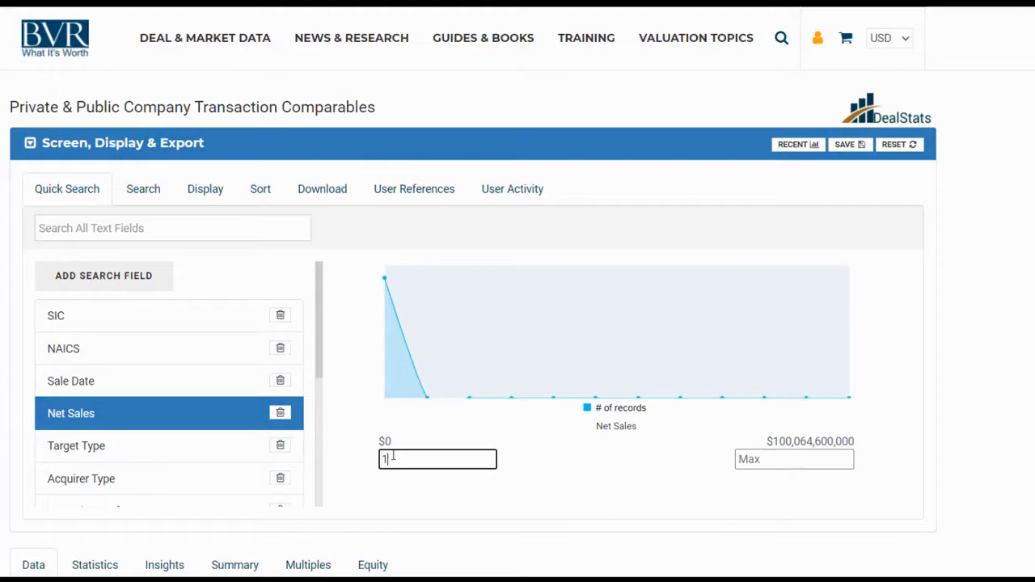
text(0,000,000)
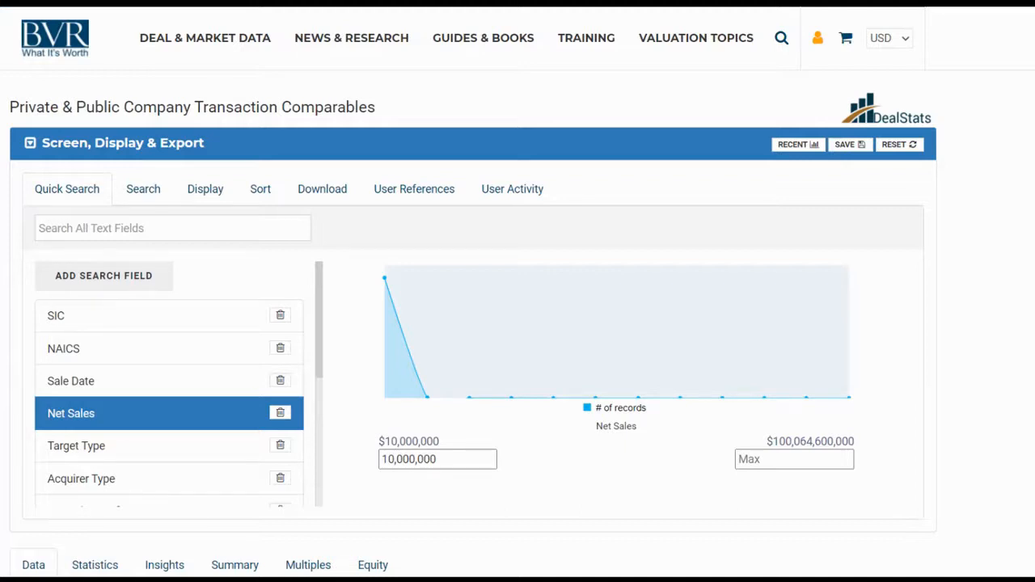
Step: Restrict the sale date to greater than or equal to 01/01/2017 and review the filtered transactions
click(84, 380)
click(382, 295)
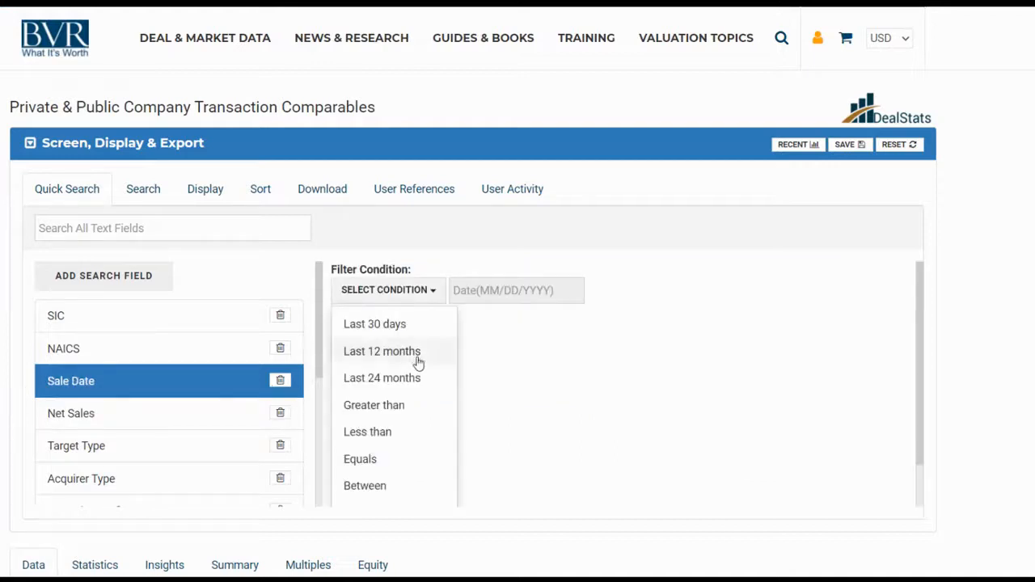
scroll(416, 368, down, 1)
click(408, 382)
click(480, 293)
text(01)
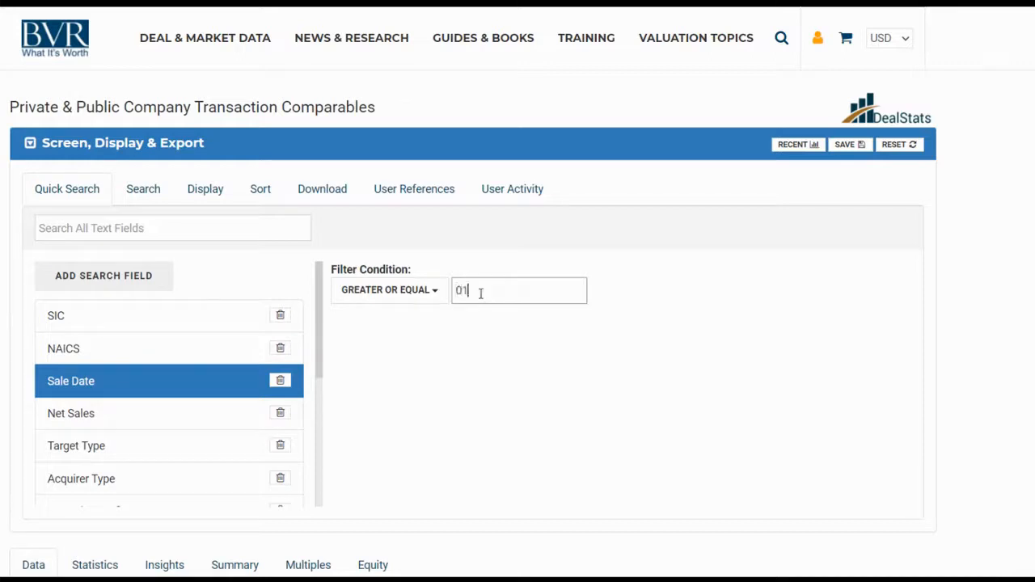
text(/01/2017)
click(774, 289)
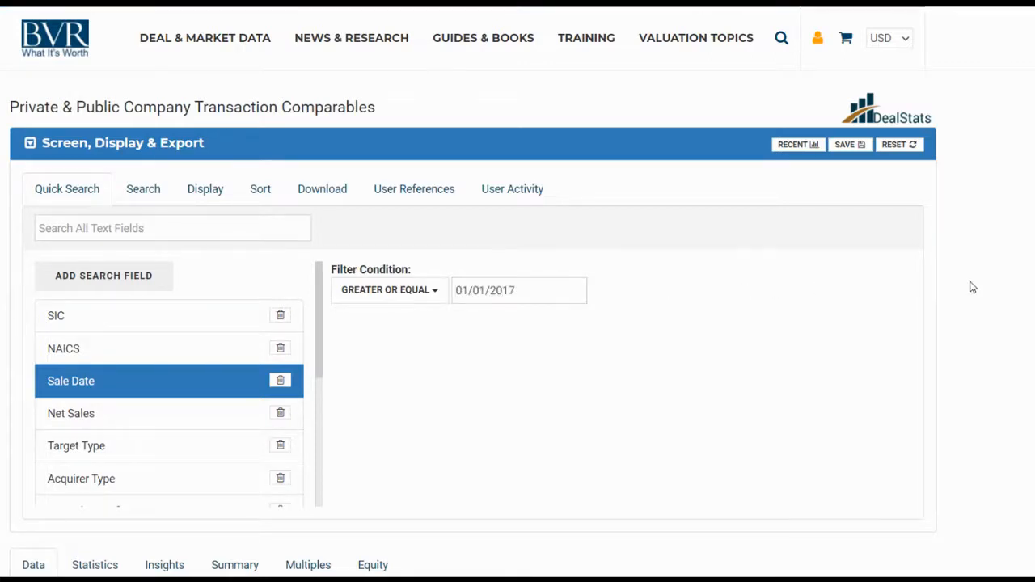
scroll(972, 287, down, 4)
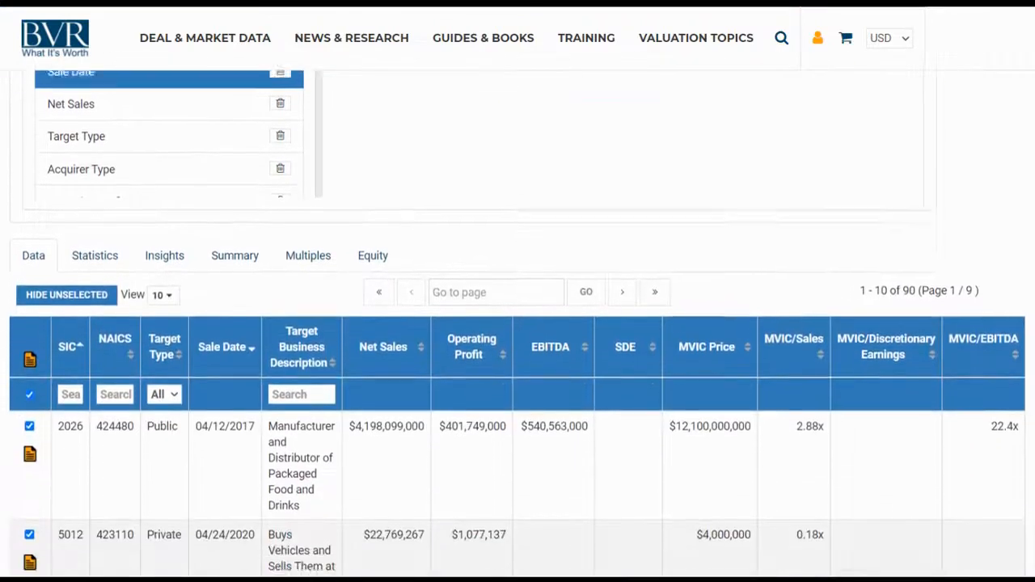
scroll(517, 323, down, 2)
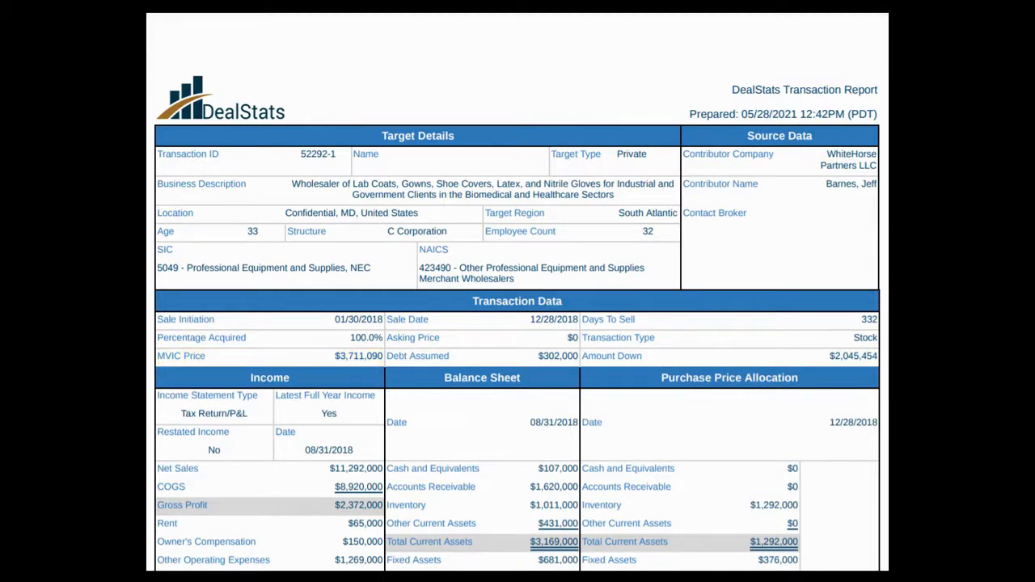
Step: Examine the wholesaler's transaction report, covering its financial statements, historical earnings, deal terms, valuation multiples and ratios
scroll(518, 323, down, 5)
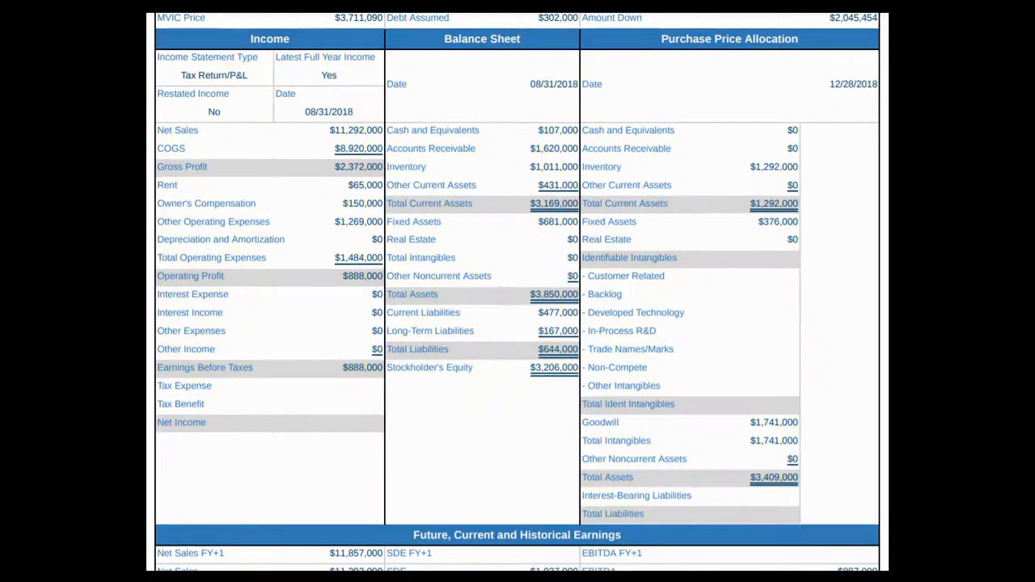
scroll(517, 292, down, 5)
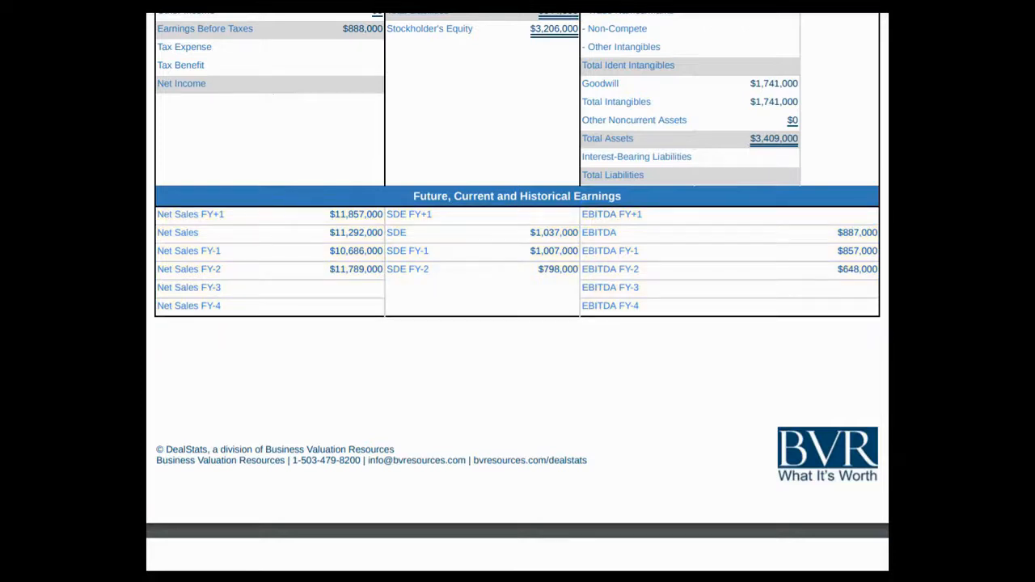
scroll(517, 291, down, 8)
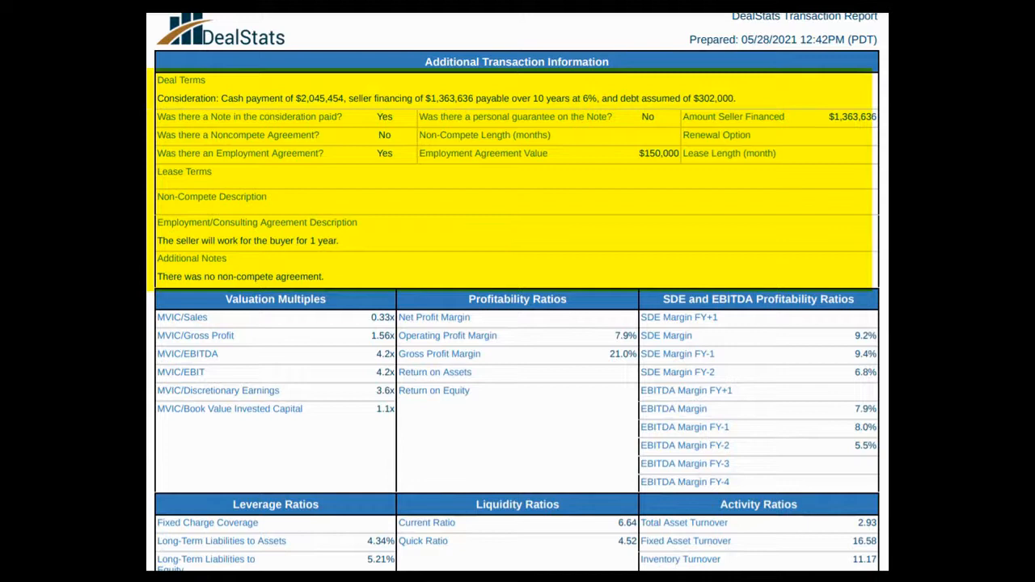
scroll(518, 291, down, 3)
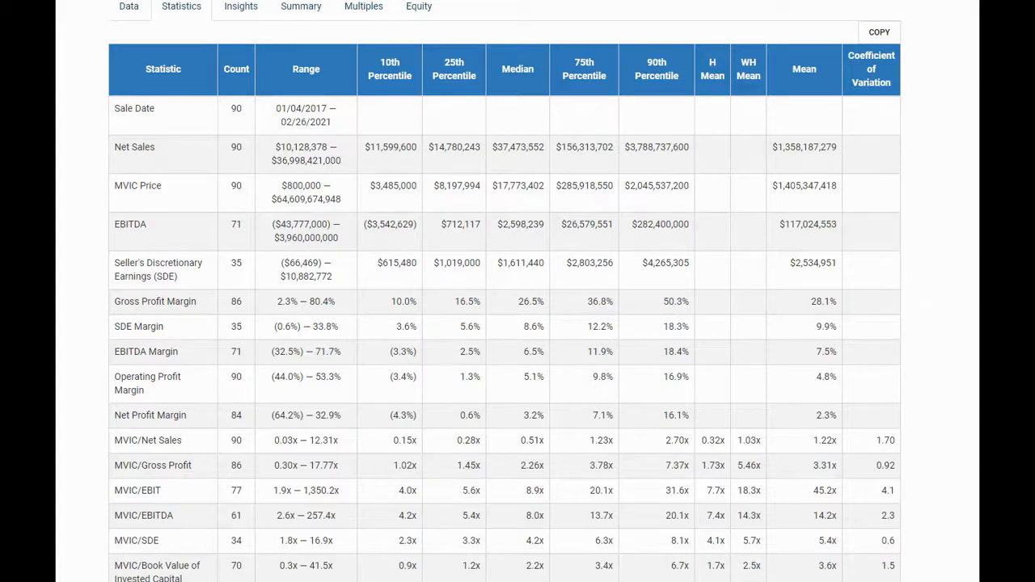
Step: Review the insights and the summary of search criteria, valuation multiples and profitability ratios for the selected transactions
click(241, 7)
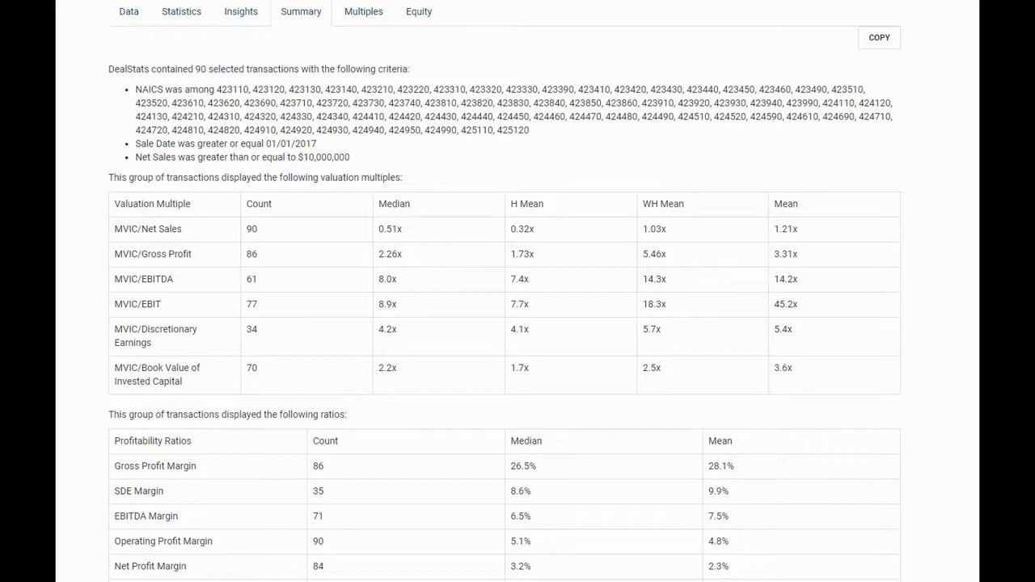
scroll(505, 291, down, 5)
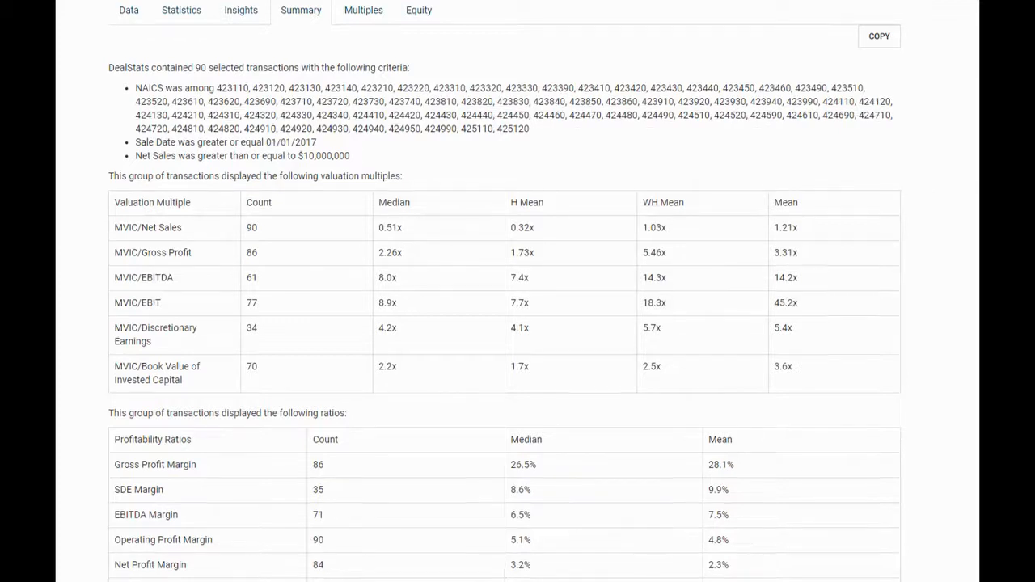
scroll(504, 291, down, 1)
scroll(505, 291, up, 4)
scroll(505, 311, up, 3)
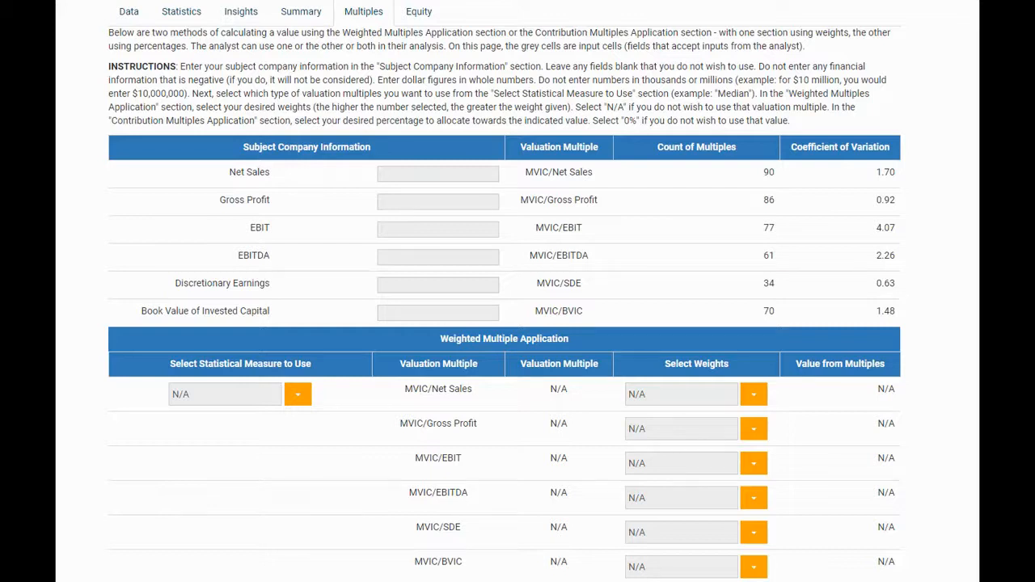
Step: Enter the subject company's net sales of 10,000,000 and EBITDA of 700,000 for the multiples calculation
click(408, 172)
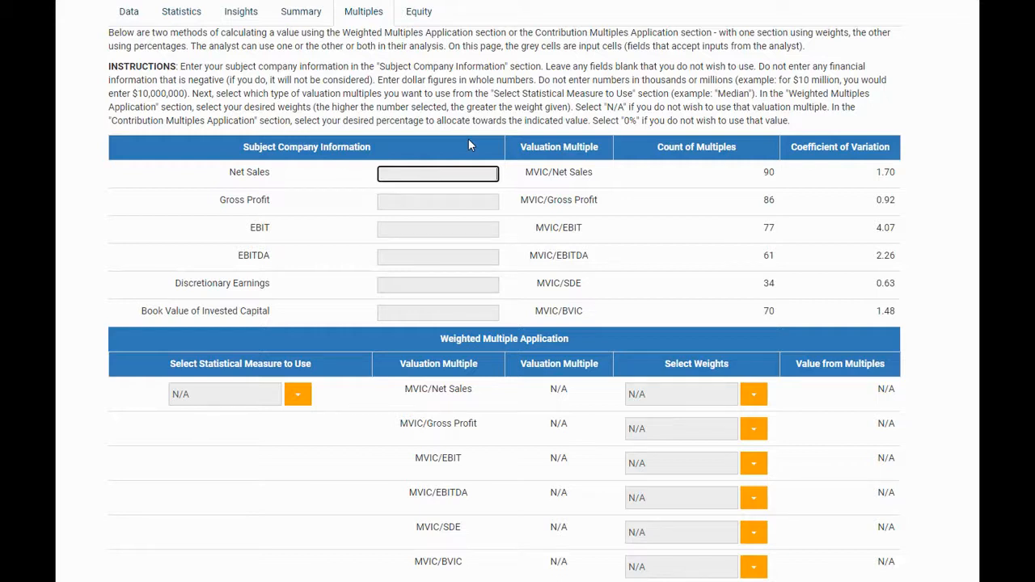
text(10,000,000)
click(447, 252)
text(700,000)
click(578, 226)
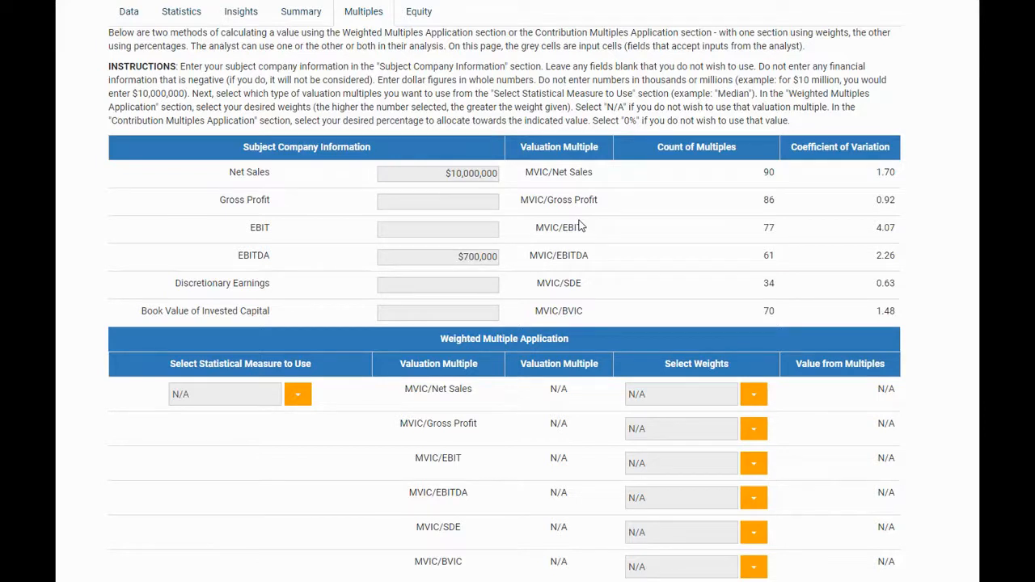
Step: Use the Median as the statistical measure, weight MVIC/Net Sales at 1 and assign a weight to MVIC/EBITDA
click(291, 401)
click(310, 492)
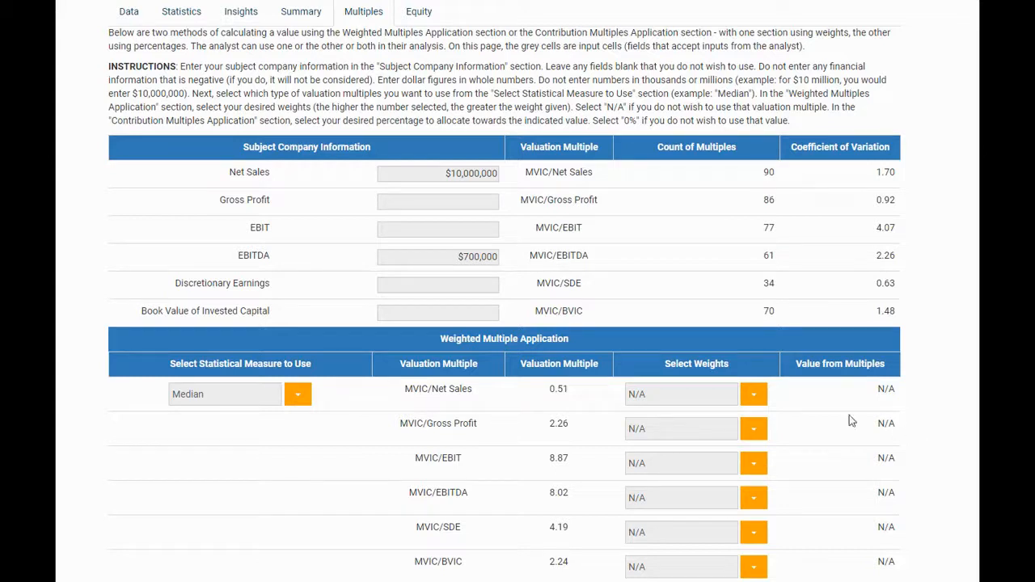
click(760, 402)
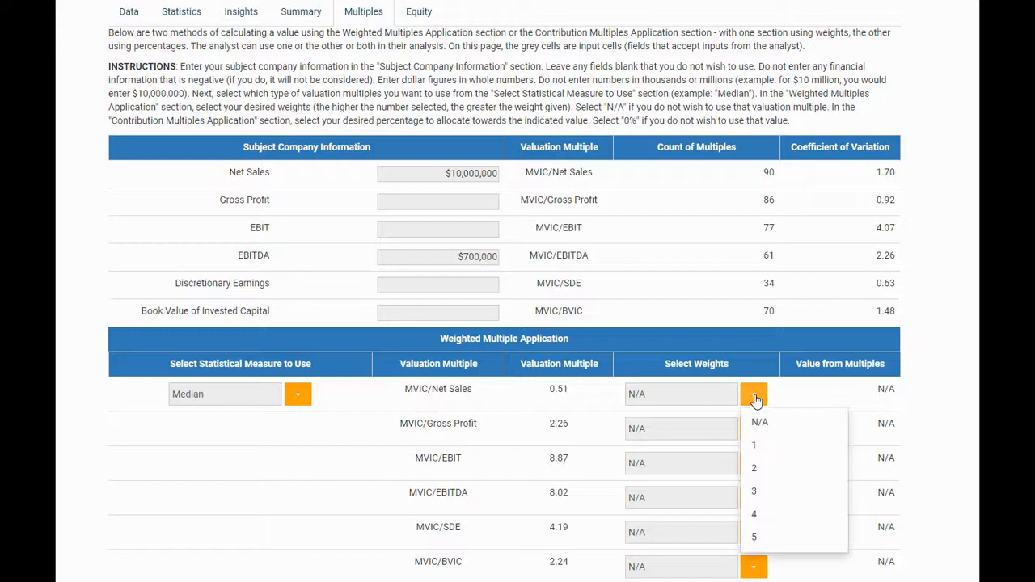
click(767, 442)
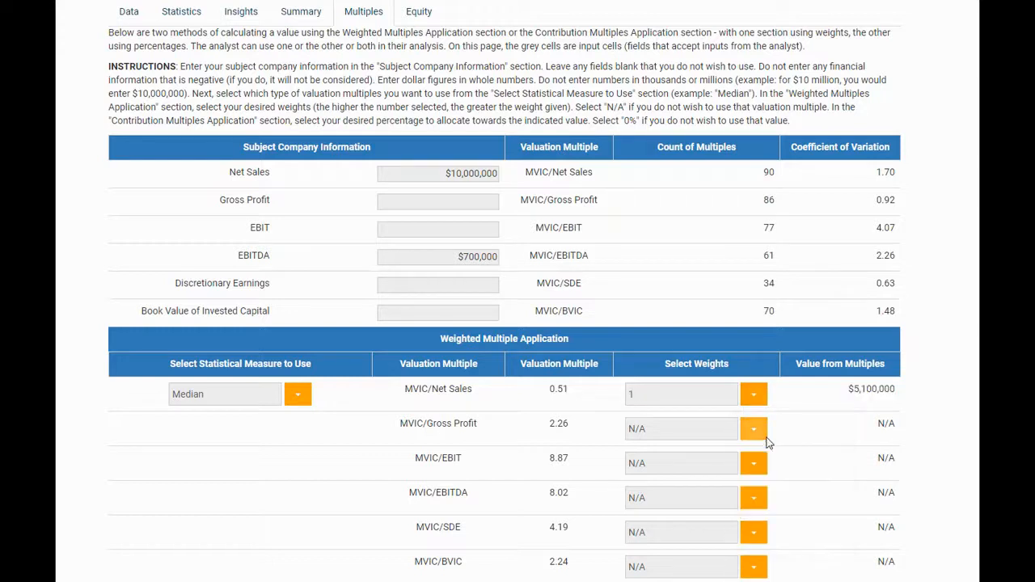
click(750, 503)
click(795, 579)
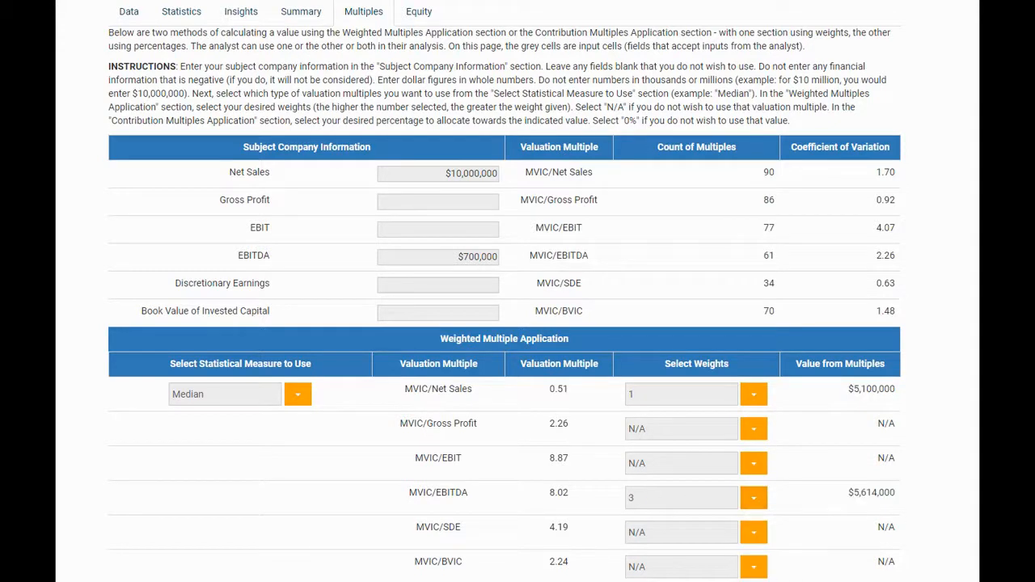
scroll(505, 291, down, 2)
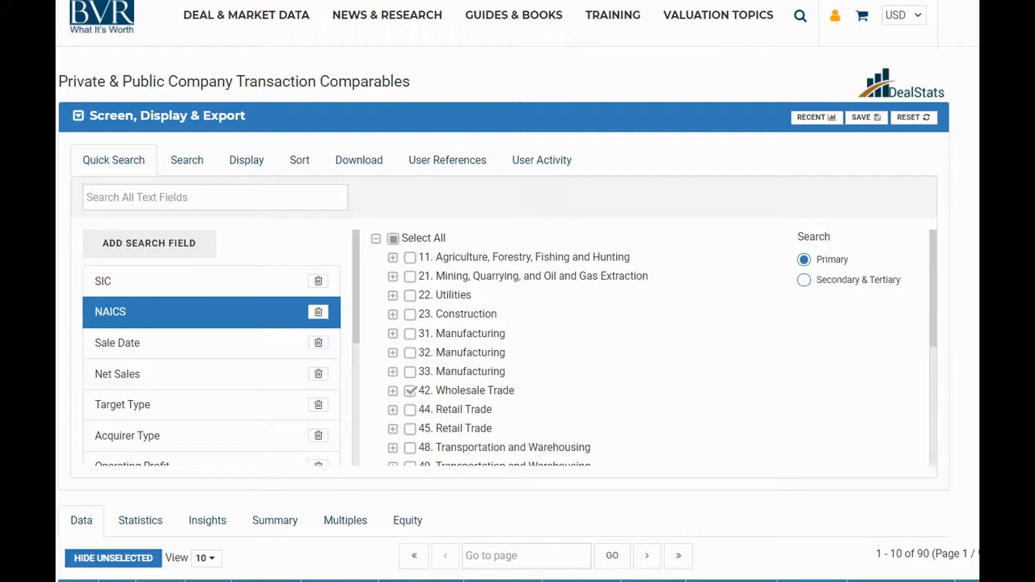
Step: Add Target Name from the target details as an advanced search criterion
click(190, 165)
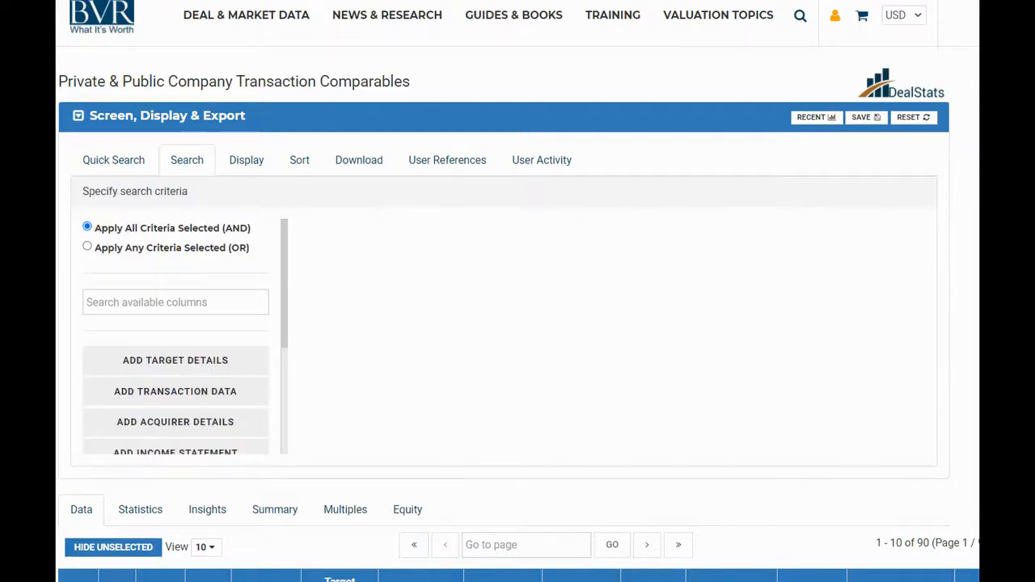
click(160, 361)
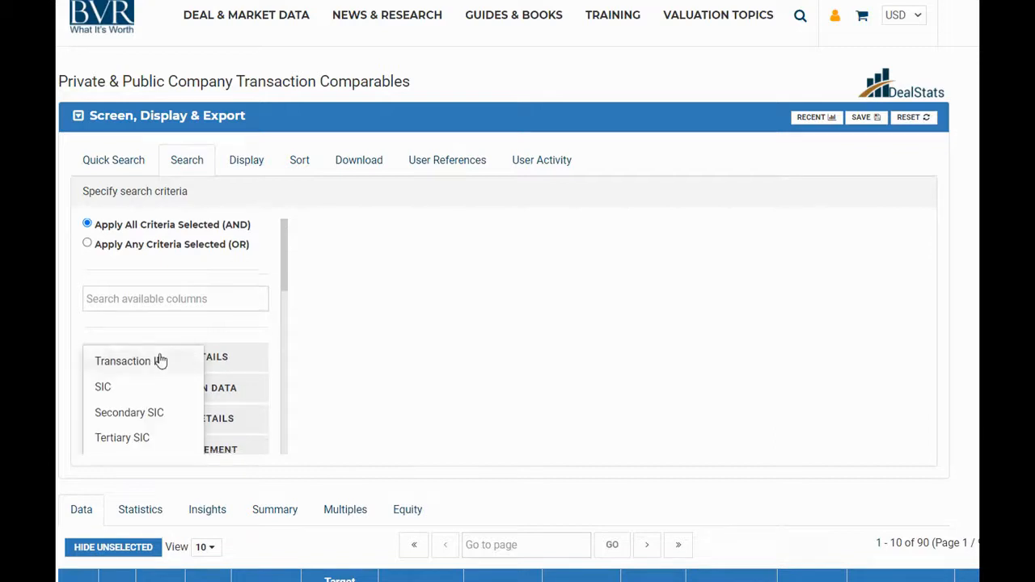
scroll(160, 361, down, 3)
click(158, 365)
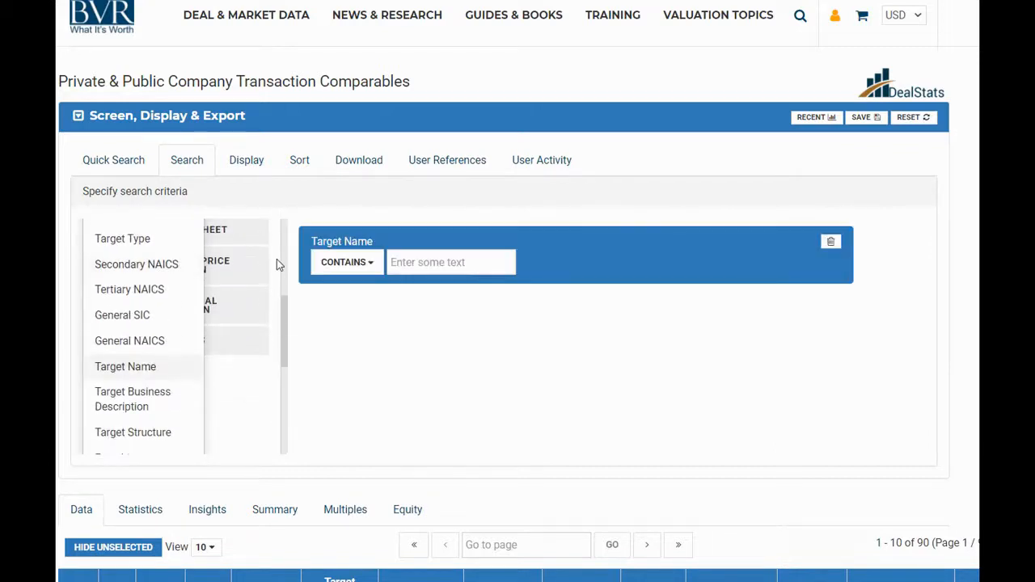
Step: Search the available columns for "margin" and add EBITDA Margin as a search criterion
scroll(277, 258, up, 3)
click(233, 256)
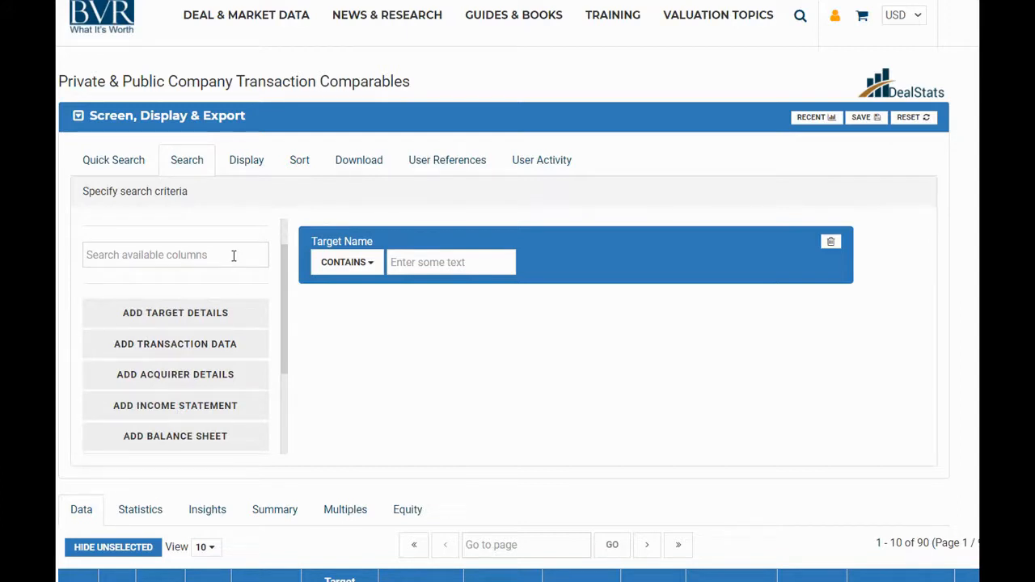
click(233, 255)
text(margin)
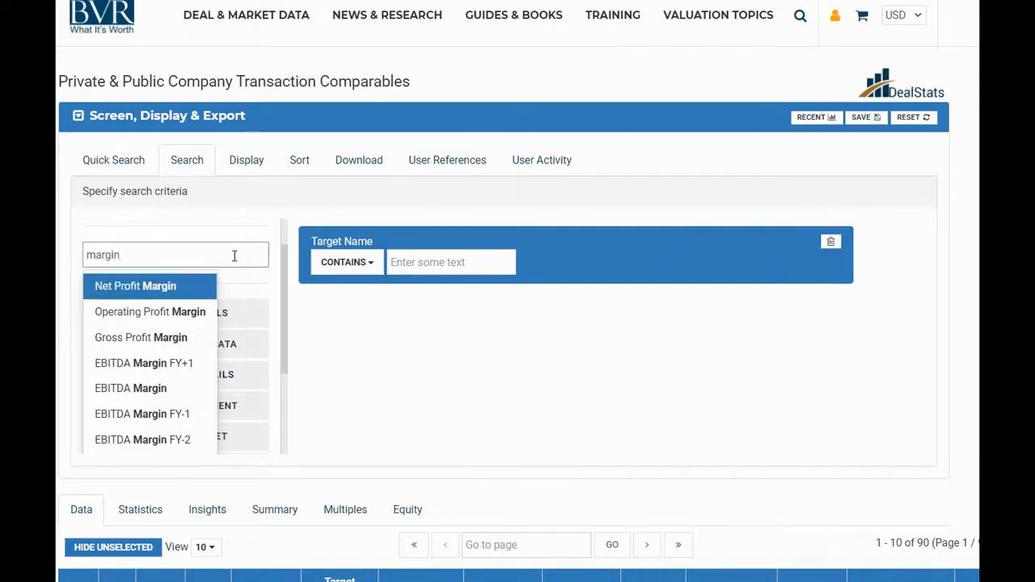
click(165, 389)
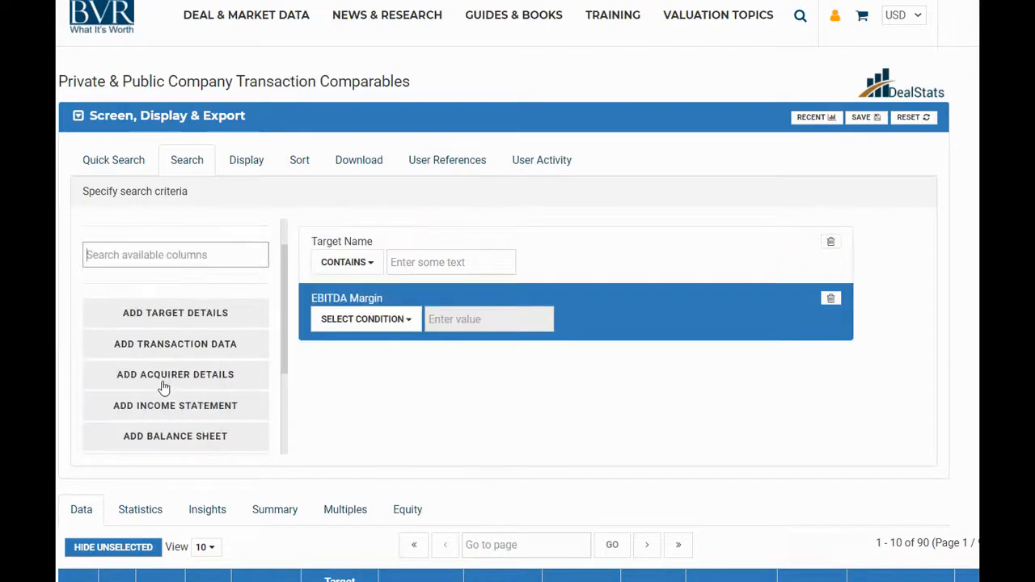
scroll(164, 387, up, 1)
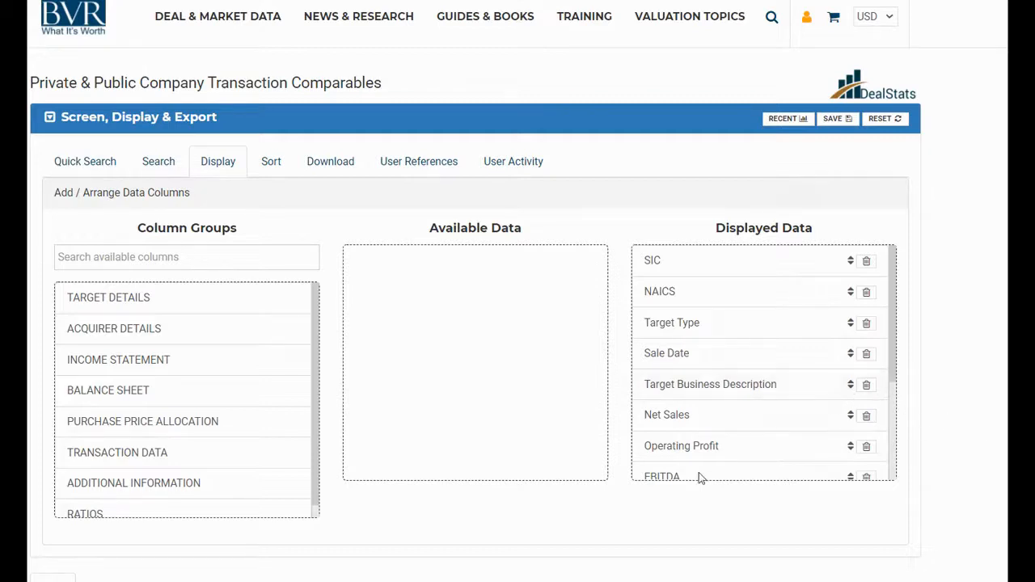
Step: Move the EBITDA column ahead of Net Sales in the displayed data and remove the Operating Profit column
drag(693, 474, 717, 407)
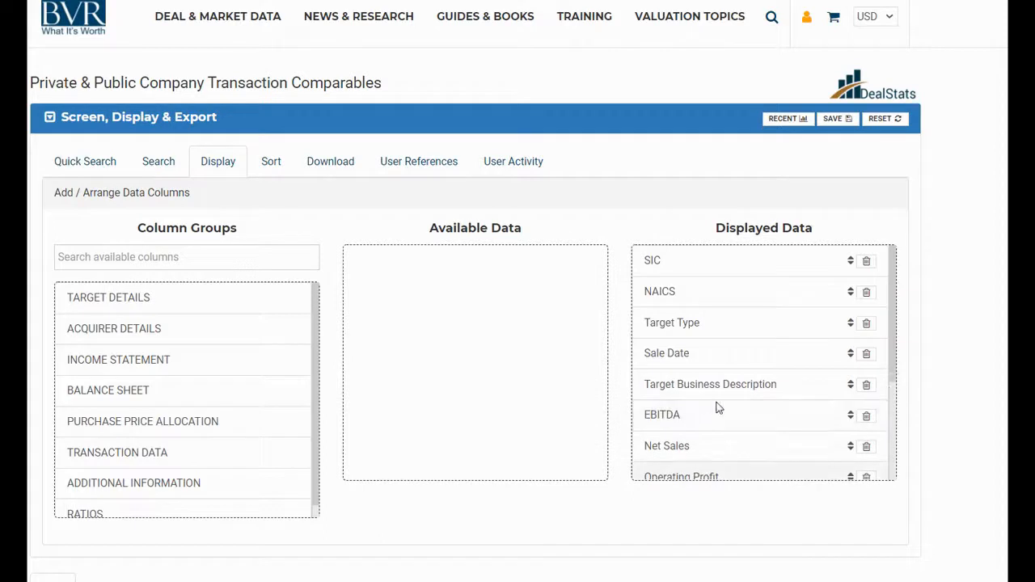
scroll(517, 316, down, 5)
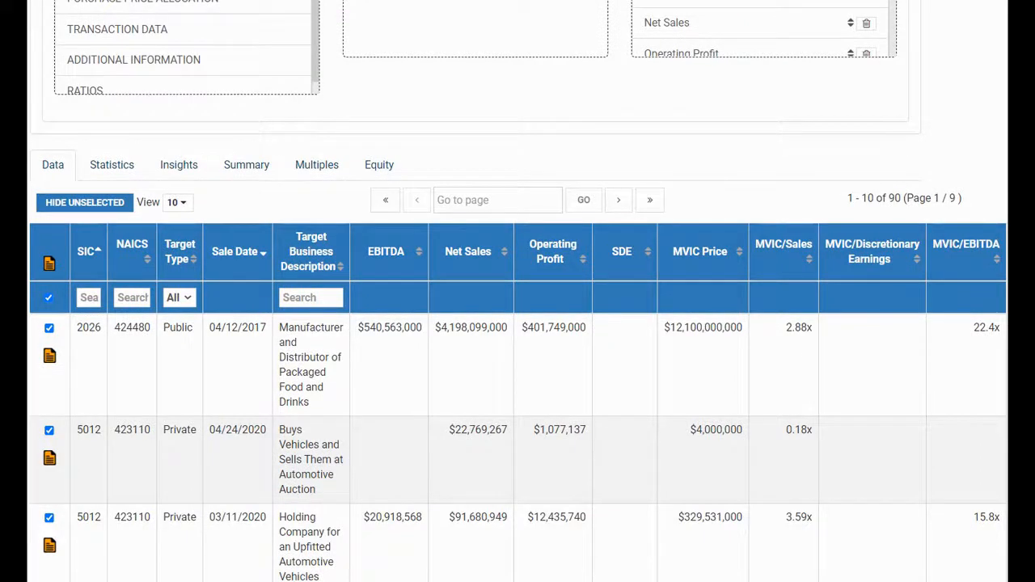
scroll(518, 291, up, 5)
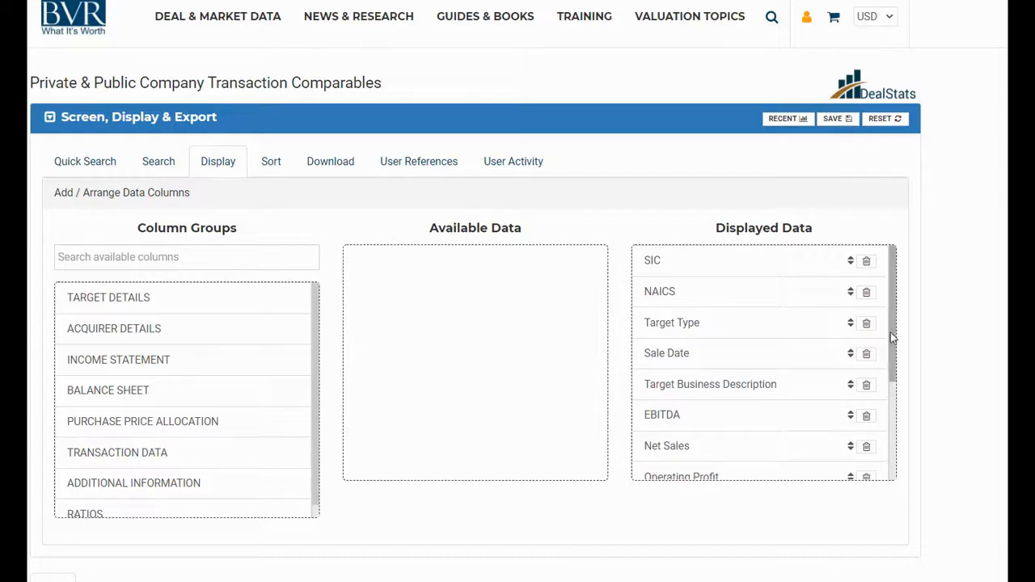
scroll(889, 333, down, 2)
click(867, 427)
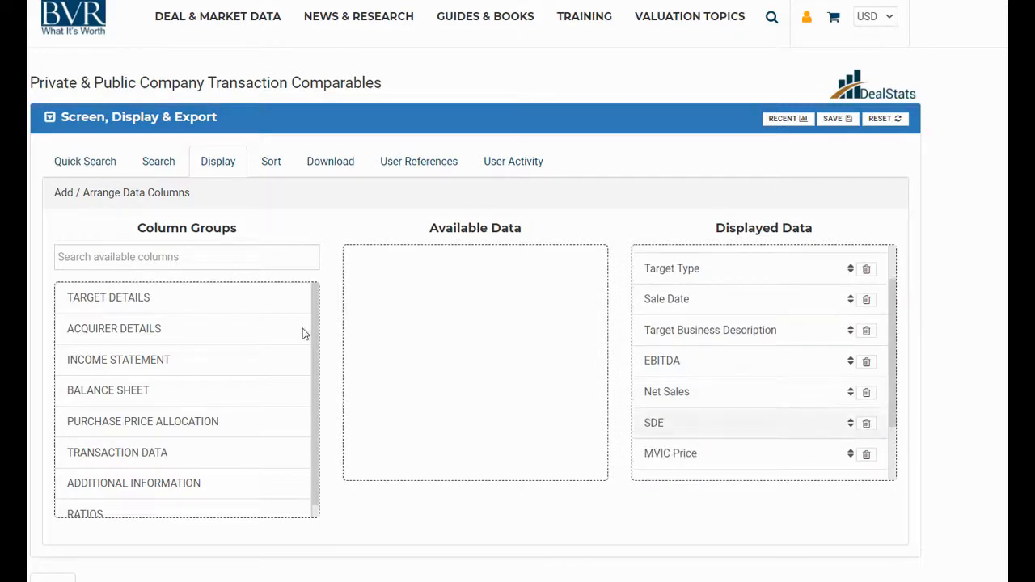
Step: Search the available columns for "margin" and add EBITDA Margin to the displayed data between EBITDA and Net Sales
click(196, 257)
text(margin)
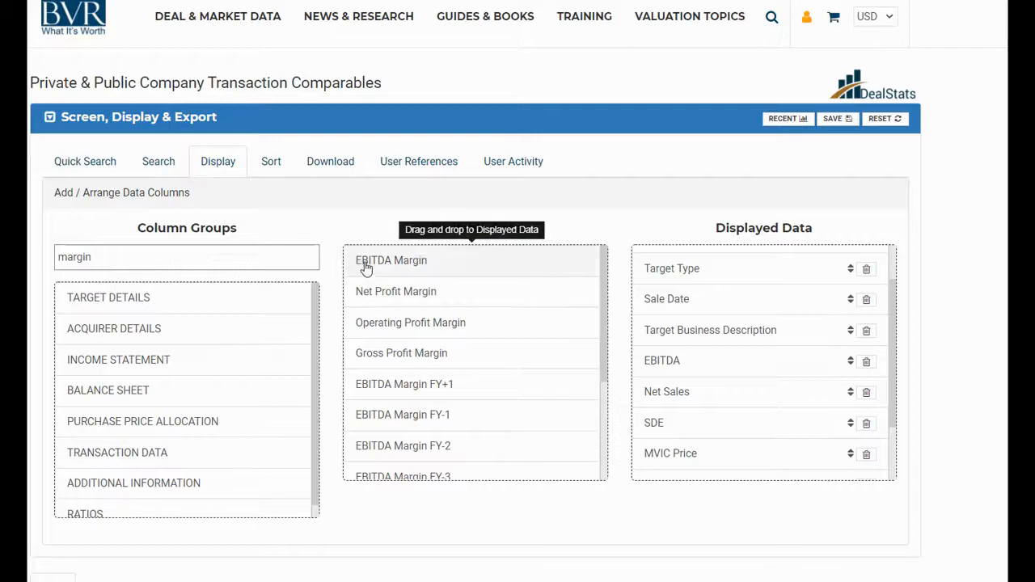
drag(364, 266, 672, 408)
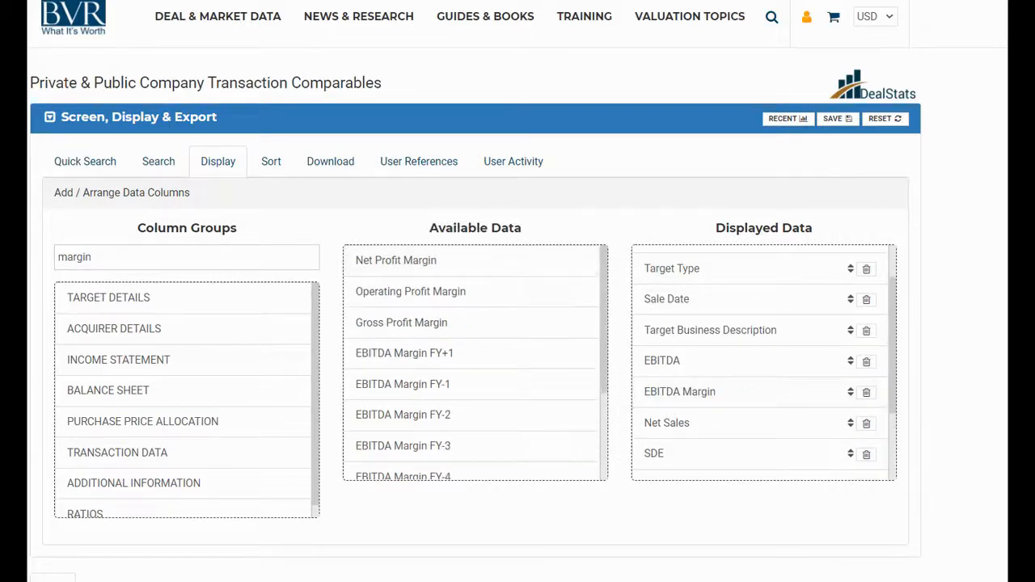
Step: Sort the transaction results table by EBITDA in descending order
scroll(517, 323, down, 6)
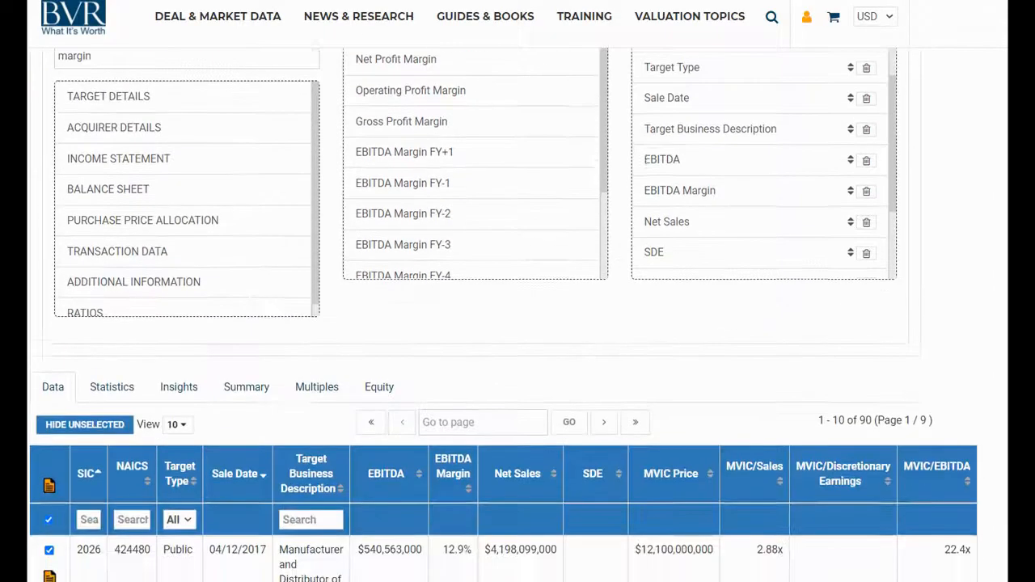
scroll(518, 323, down, 1)
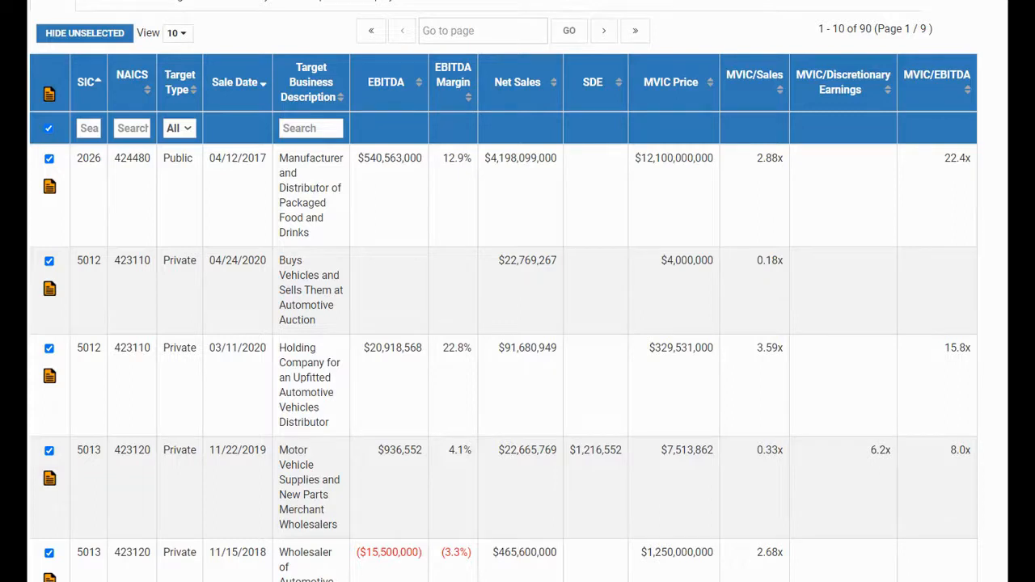
click(388, 86)
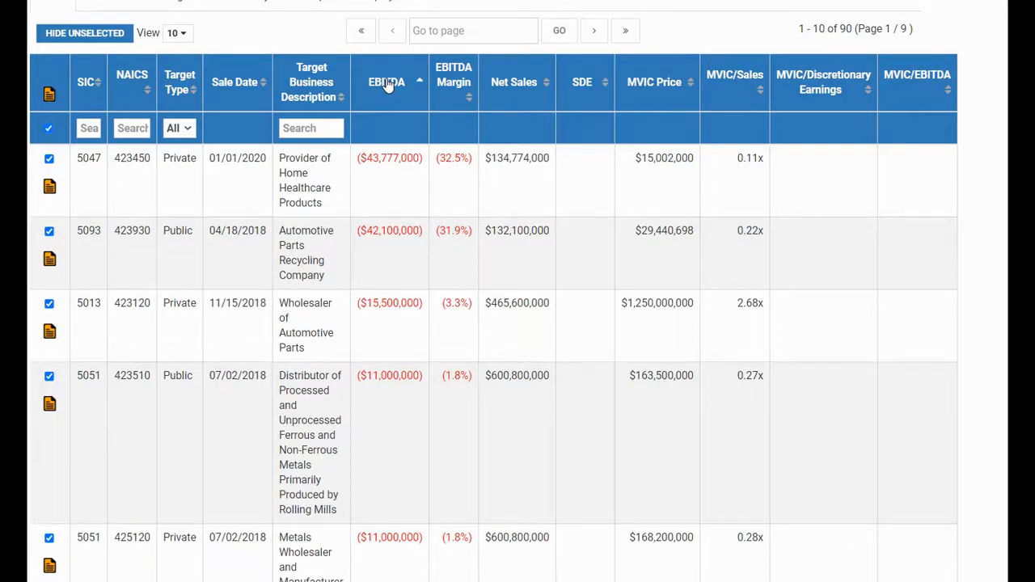
click(388, 85)
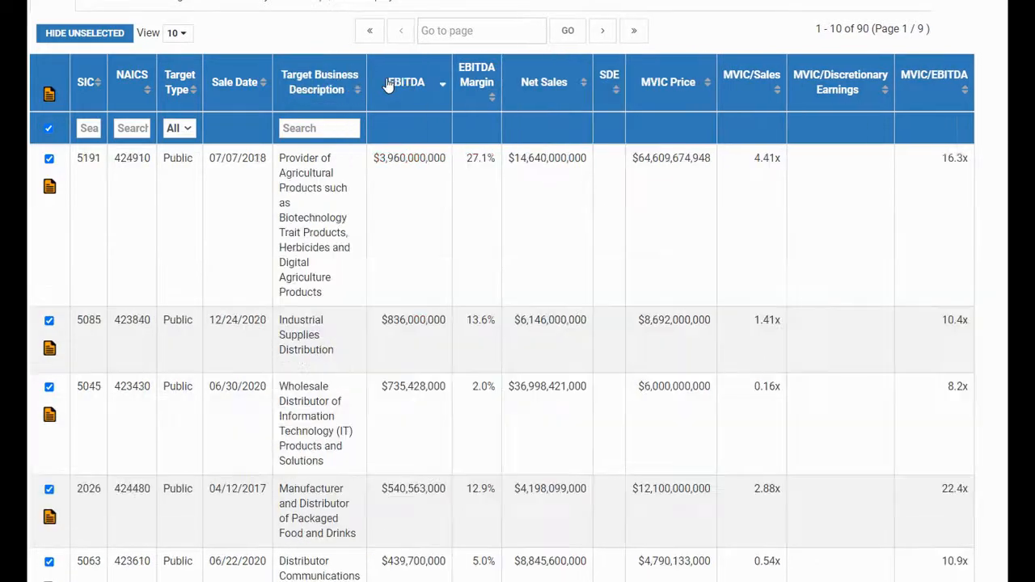